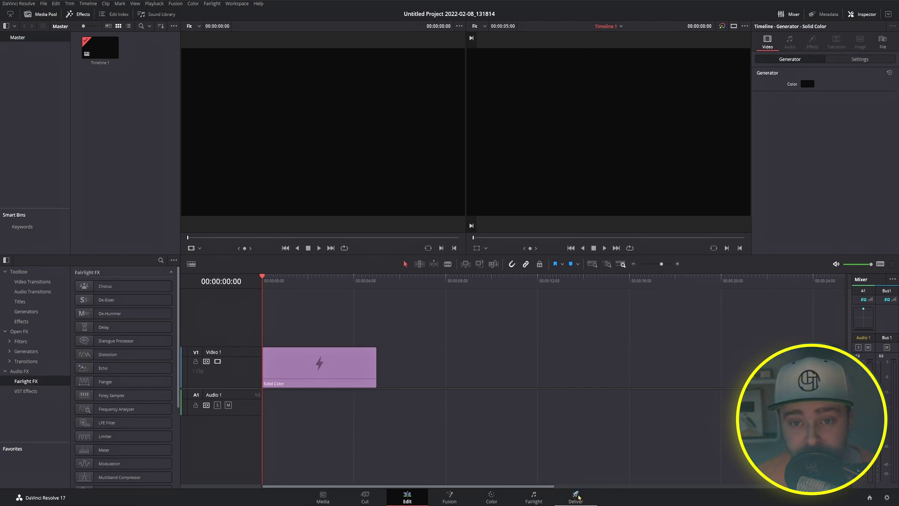
- On the Deliver page, add the timeline to the render queue as Job 1 and render it
{"action": "left_click", "coordinate": [579, 500]}
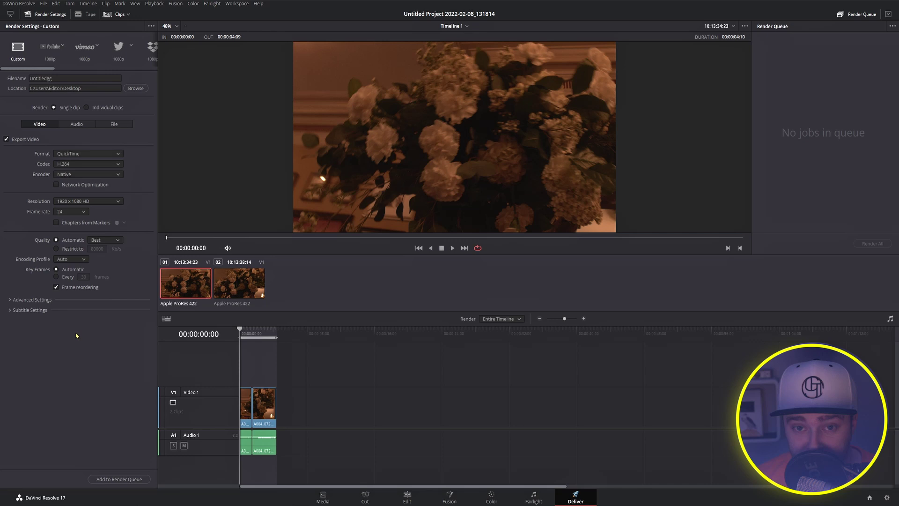
{"action": "left_click", "coordinate": [117, 479]}
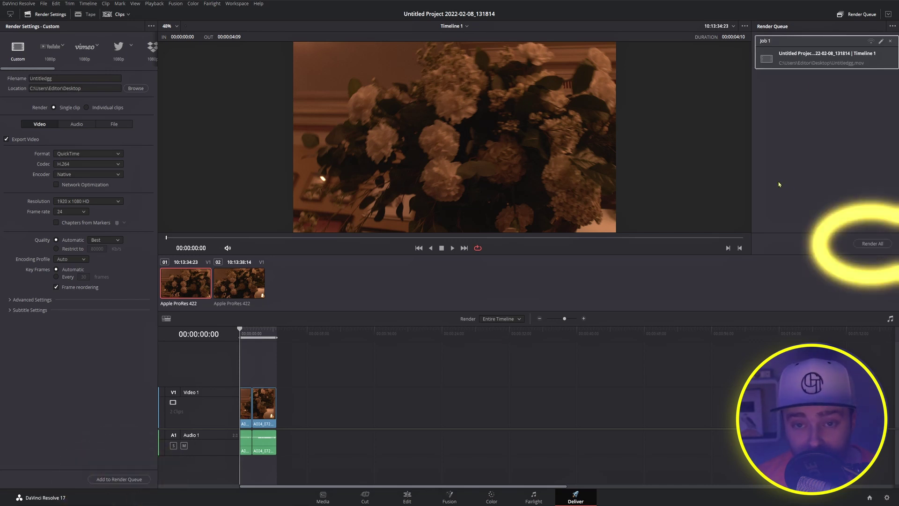
{"action": "left_click", "coordinate": [871, 244]}
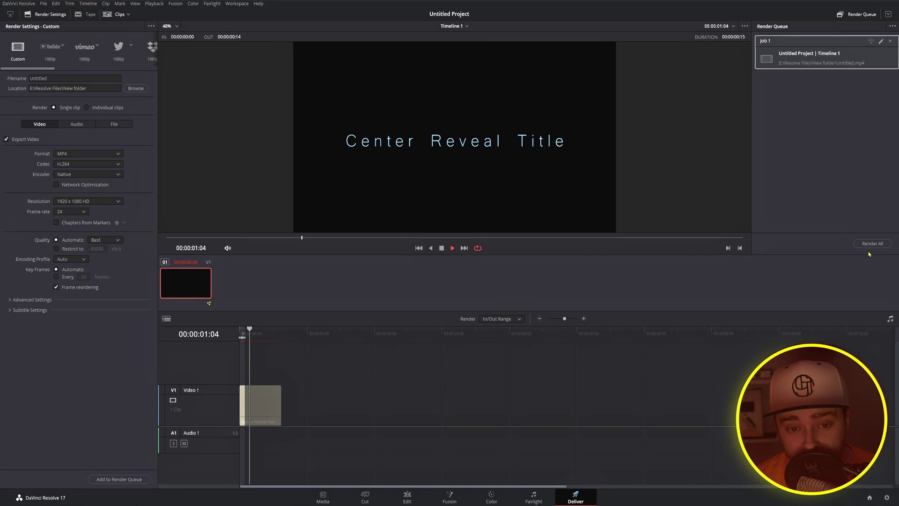
- Render Job 1, then queue the Entire Timeline as Job 2, replacing the earlier file, and render it
{"action": "left_click", "coordinate": [871, 245]}
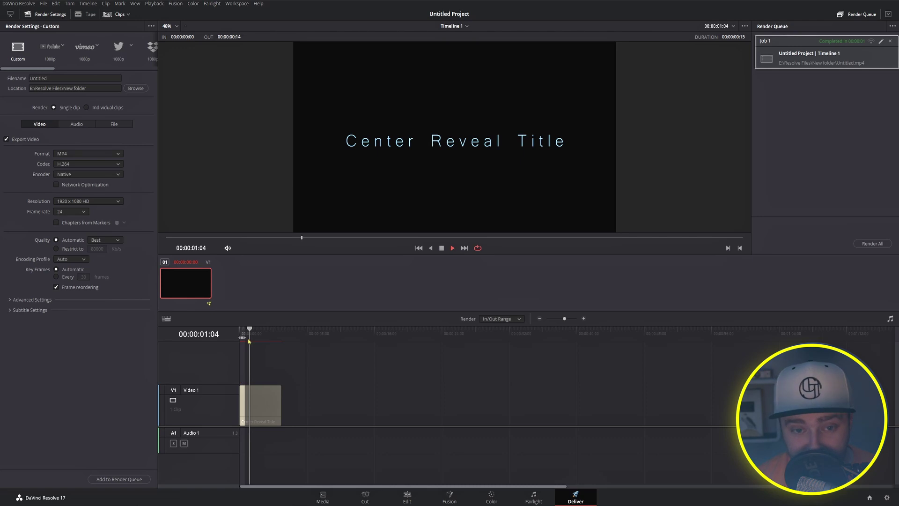
{"action": "left_click", "coordinate": [505, 319]}
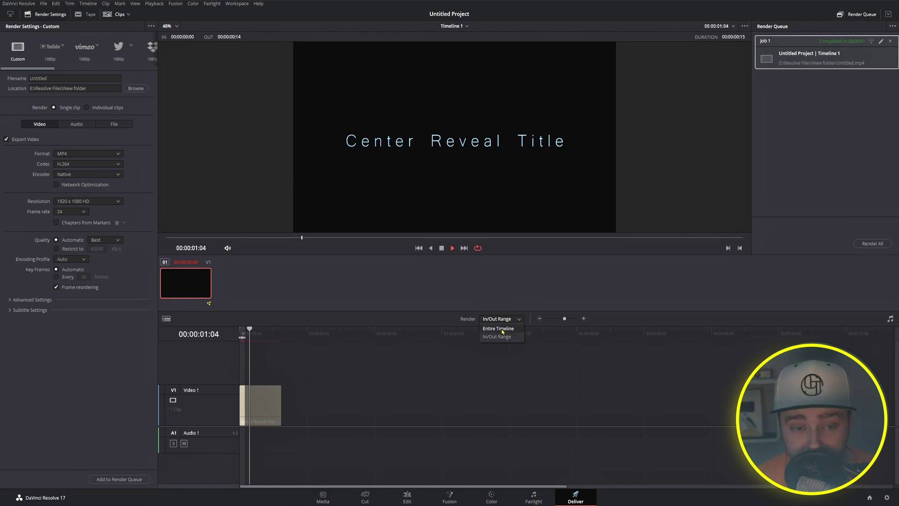
{"action": "left_click", "coordinate": [502, 329]}
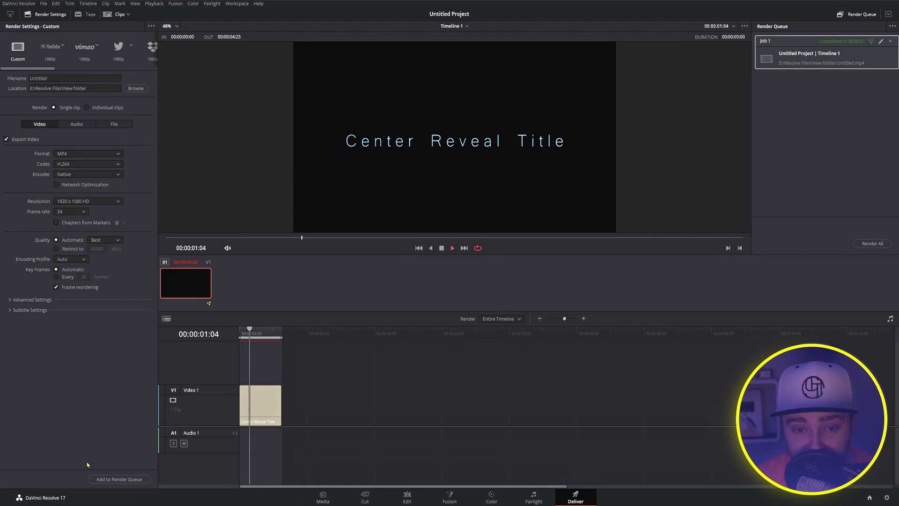
{"action": "left_click", "coordinate": [115, 479]}
{"action": "left_click", "coordinate": [511, 282]}
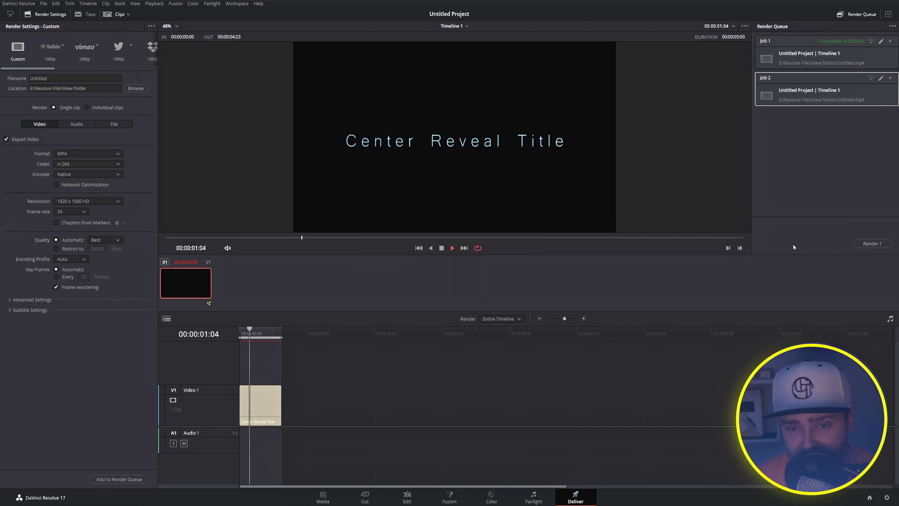
{"action": "left_click", "coordinate": [872, 244]}
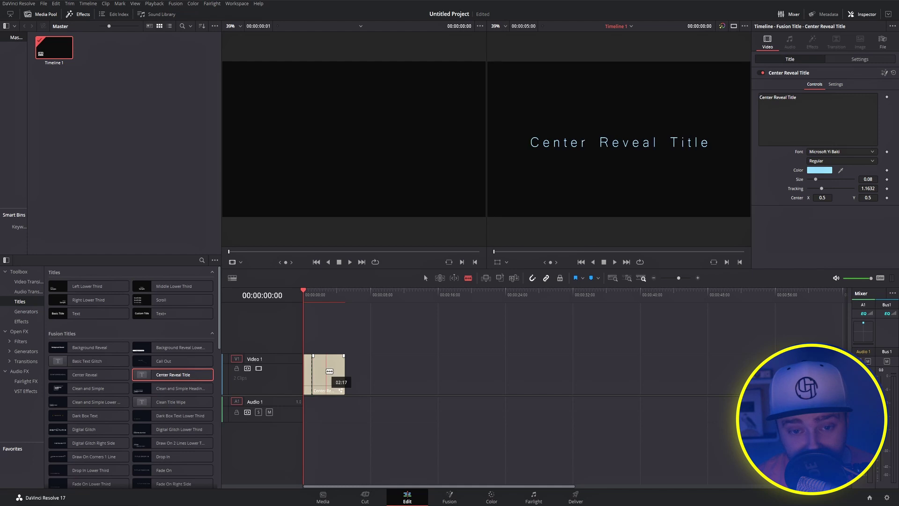
- Blade the title clip into four pieces, set rendering to Individual clips, and show the Audio settings
{"action": "left_click", "coordinate": [327, 371]}
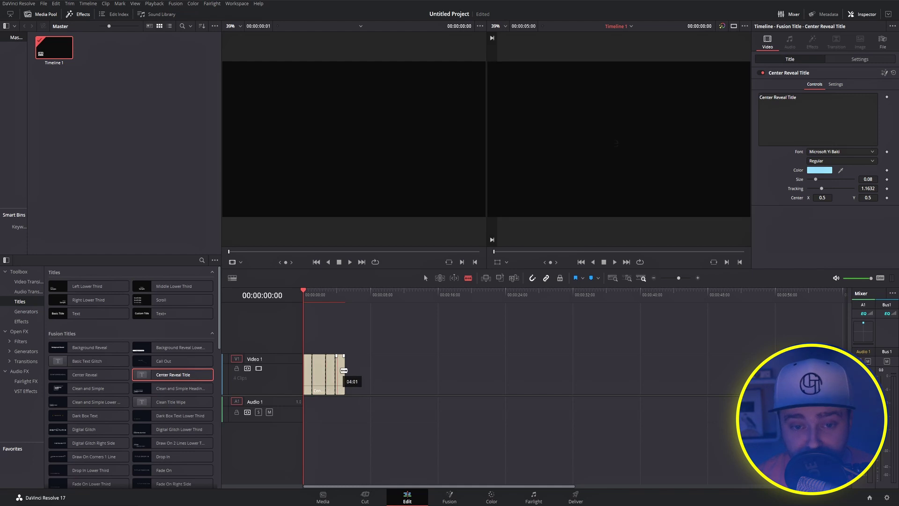
{"action": "left_click", "coordinate": [336, 371]}
{"action": "left_click", "coordinate": [450, 498]}
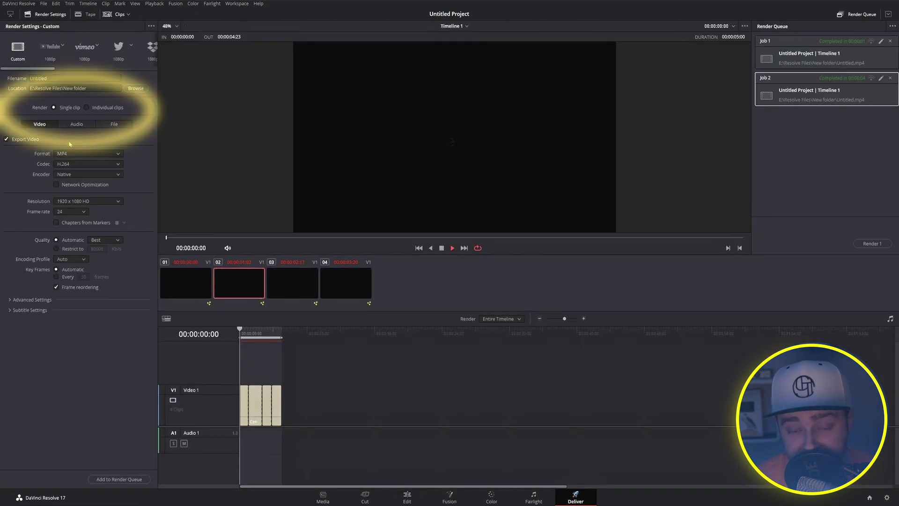
{"action": "left_click", "coordinate": [86, 108]}
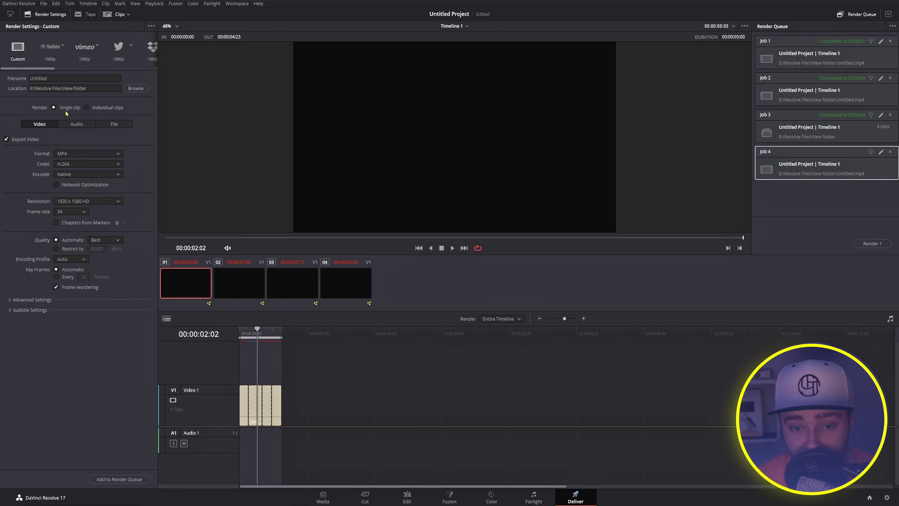
{"action": "left_click", "coordinate": [76, 124]}
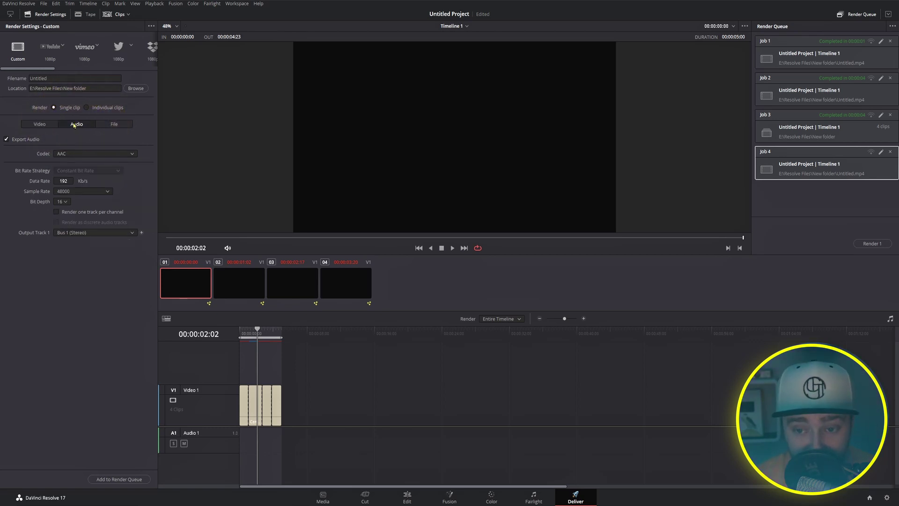
- Toggle Export Audio off and on twice, leaving audio enabled, and return to the Video settings
{"action": "left_click", "coordinate": [19, 143]}
{"action": "left_click", "coordinate": [17, 143]}
{"action": "left_click", "coordinate": [15, 143]}
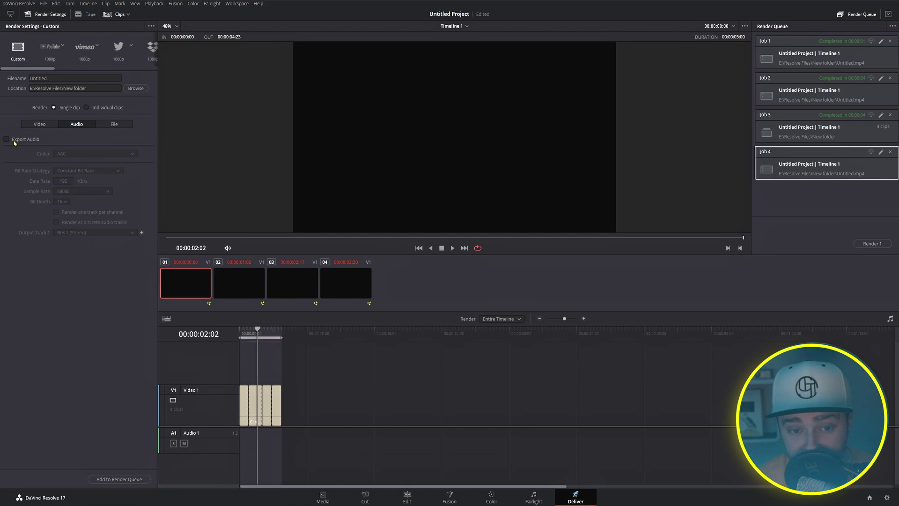
{"action": "left_click", "coordinate": [14, 143]}
{"action": "left_click", "coordinate": [41, 124]}
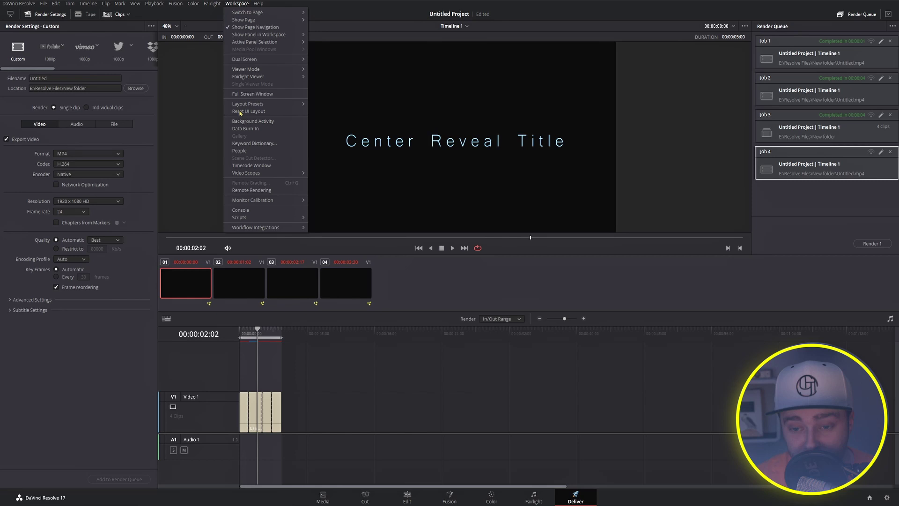
- Reset the UI layout to default and select the output Filename field for editing
{"action": "left_click", "coordinate": [257, 112]}
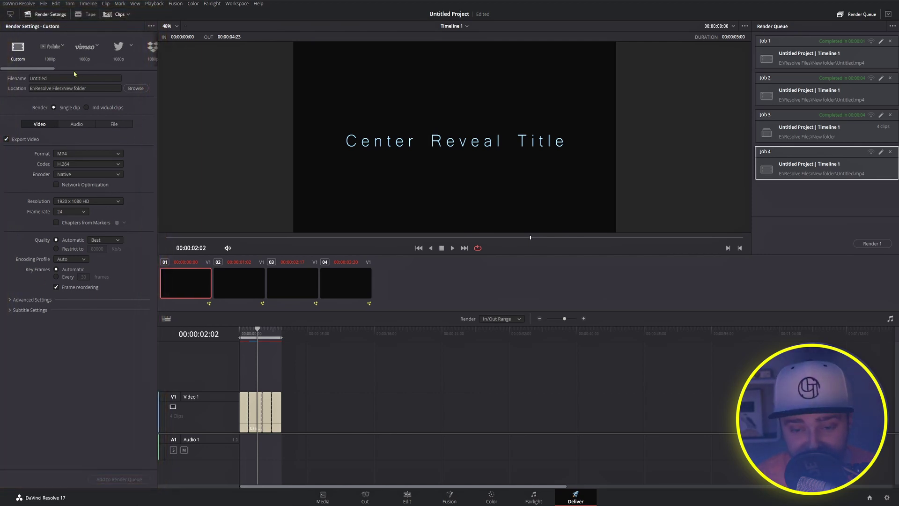
{"action": "left_click", "coordinate": [74, 78]}
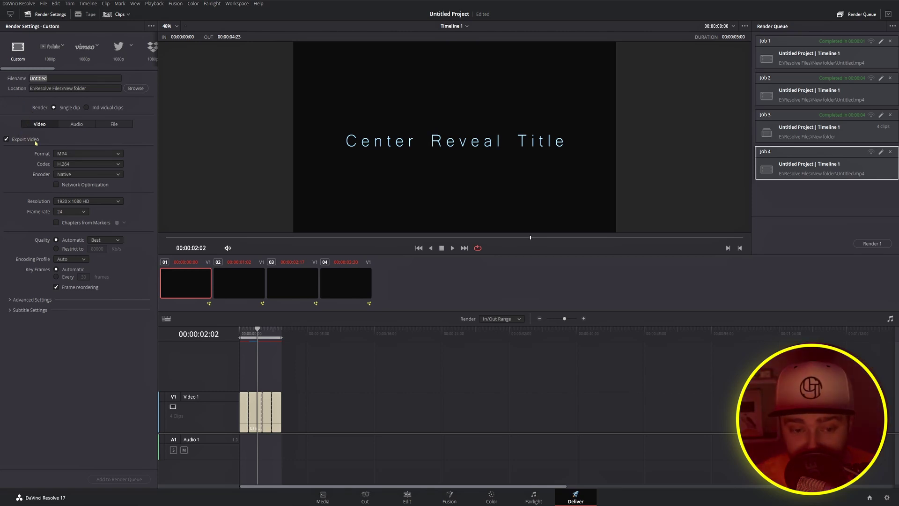
{"action": "left_click", "coordinate": [61, 155]}
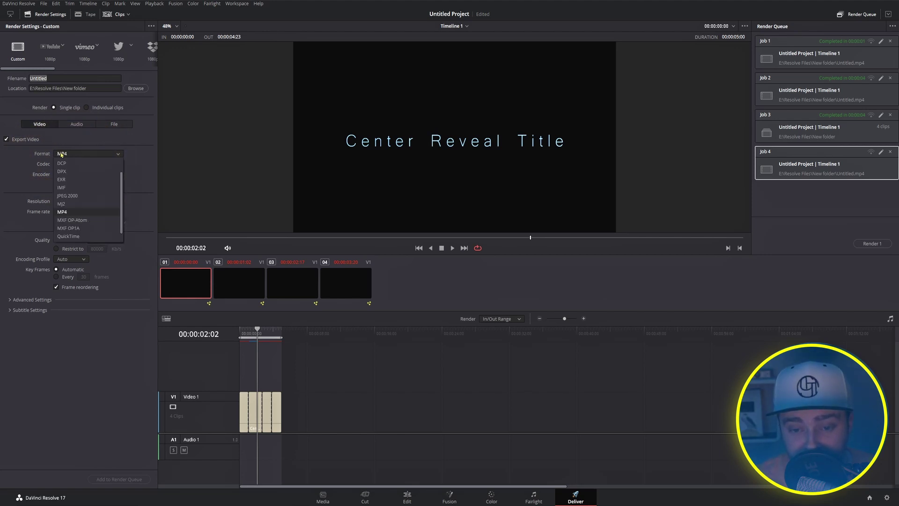
{"action": "left_click", "coordinate": [69, 187]}
{"action": "left_click", "coordinate": [87, 153]}
{"action": "left_click", "coordinate": [69, 212]}
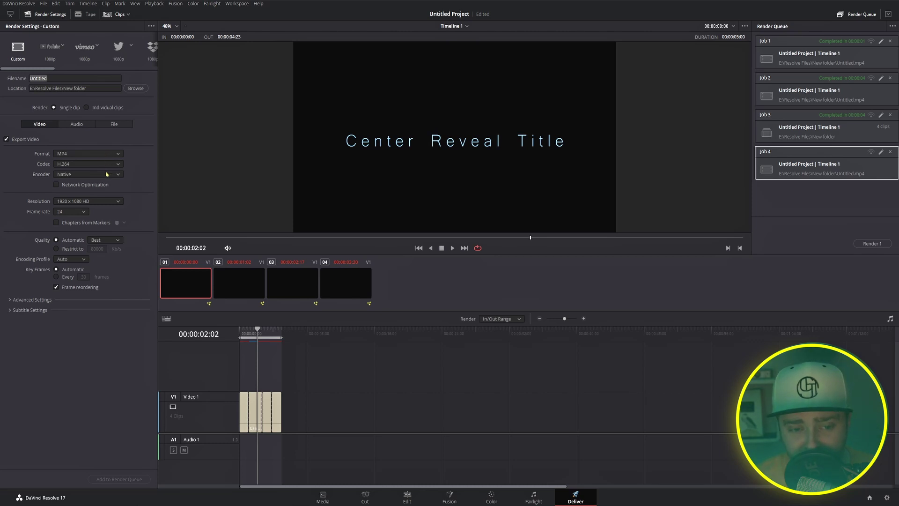
{"action": "left_click", "coordinate": [99, 204]}
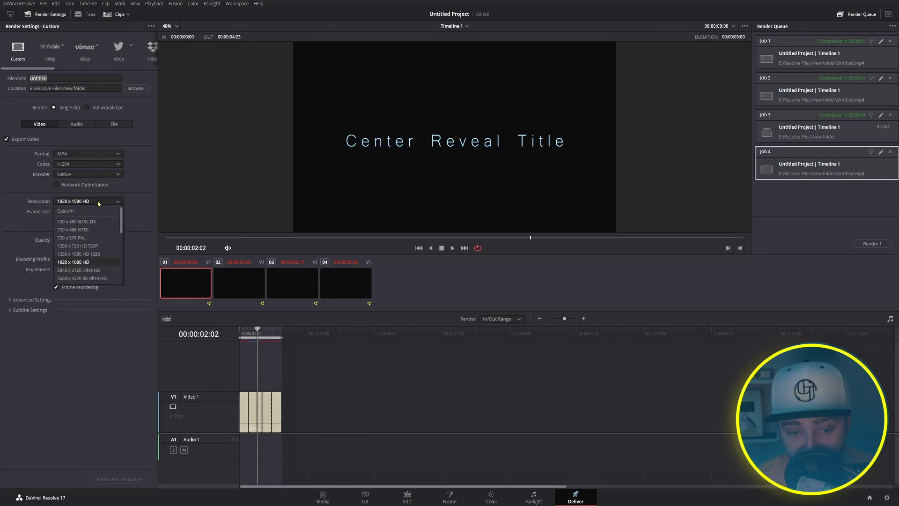
{"action": "scroll", "coordinate": [100, 229], "scroll_direction": "down", "scroll_amount": 3}
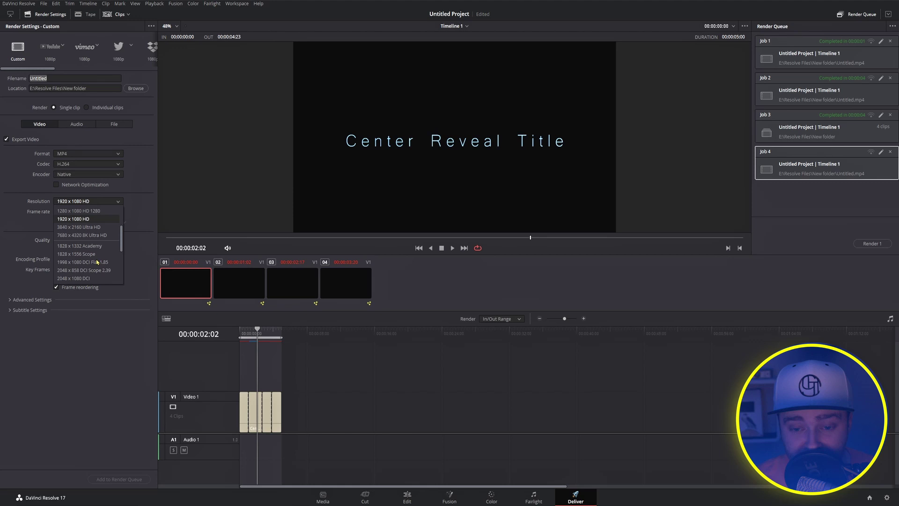
{"action": "left_click", "coordinate": [103, 236]}
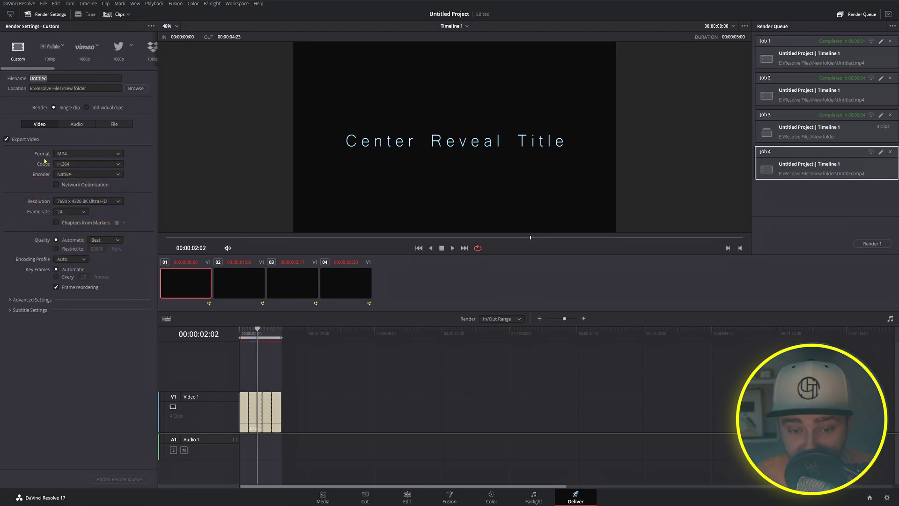
{"action": "left_click", "coordinate": [117, 202]}
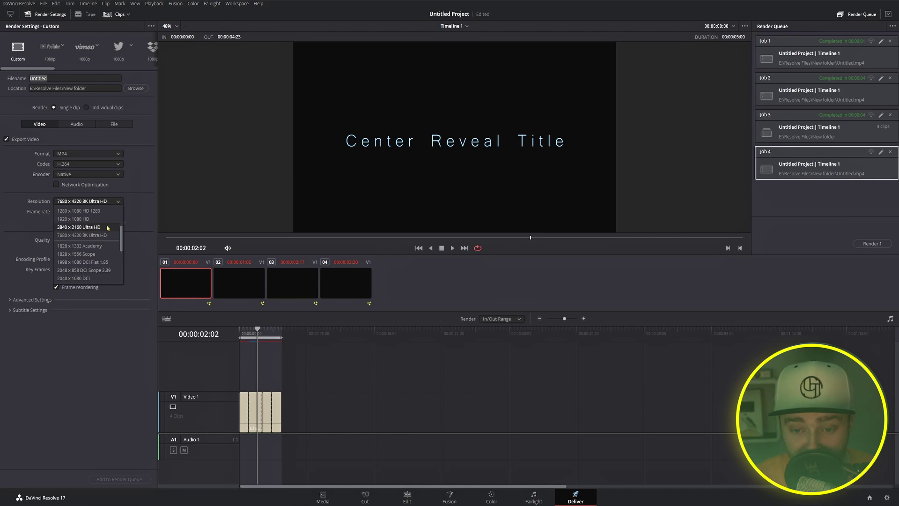
{"action": "scroll", "coordinate": [107, 229], "scroll_direction": "up", "scroll_amount": 3}
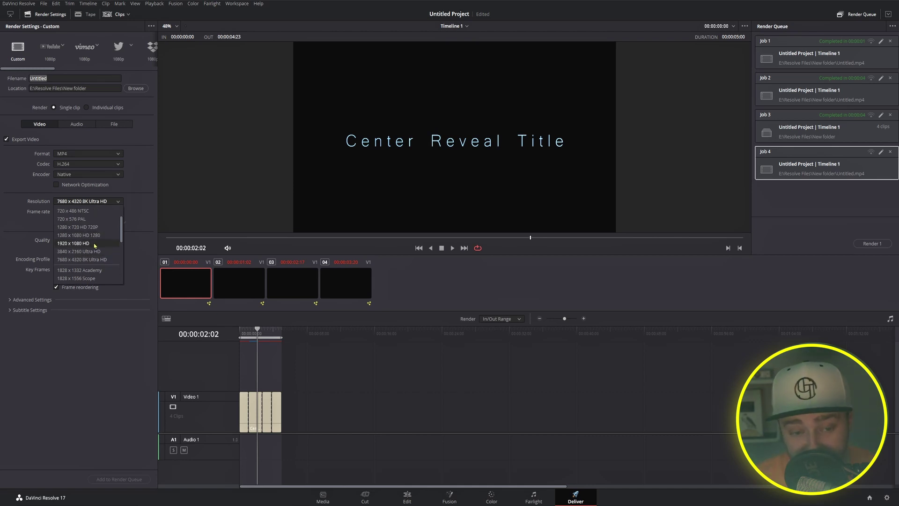
{"action": "left_click", "coordinate": [95, 244]}
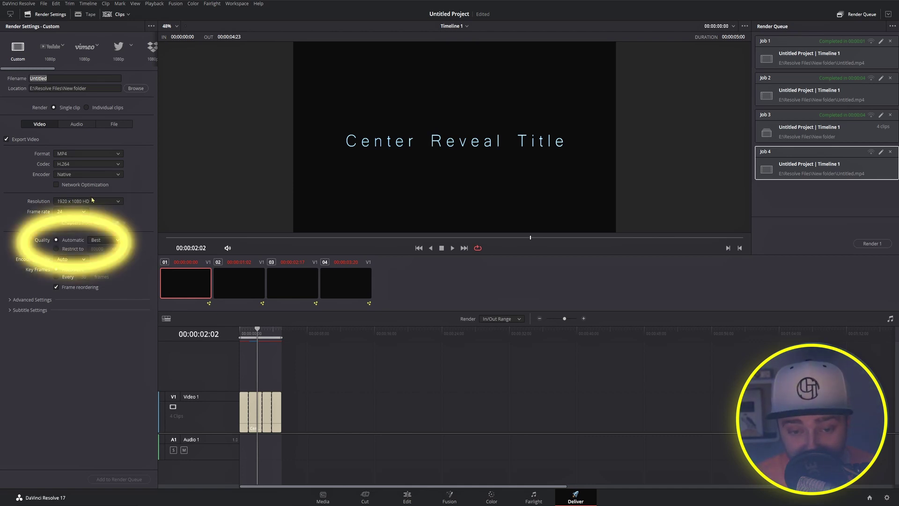
- Restrict the video quality to a 1 Kb/s bitrate instead of Automatic Best
{"action": "left_click", "coordinate": [73, 250]}
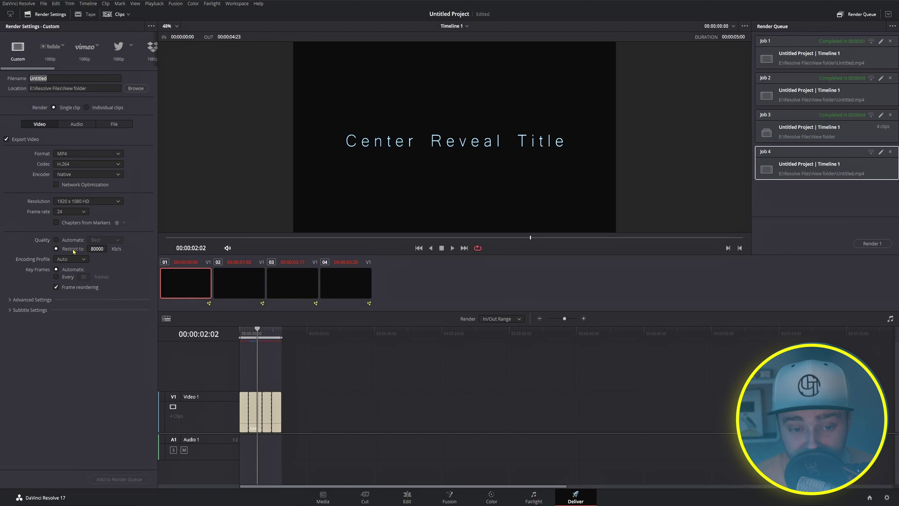
{"action": "left_click", "coordinate": [102, 249]}
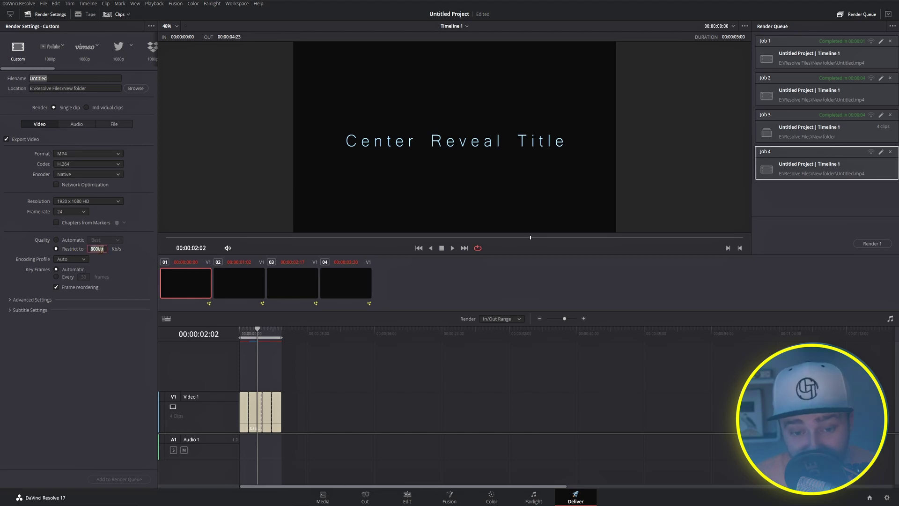
{"action": "type", "text": "1"}
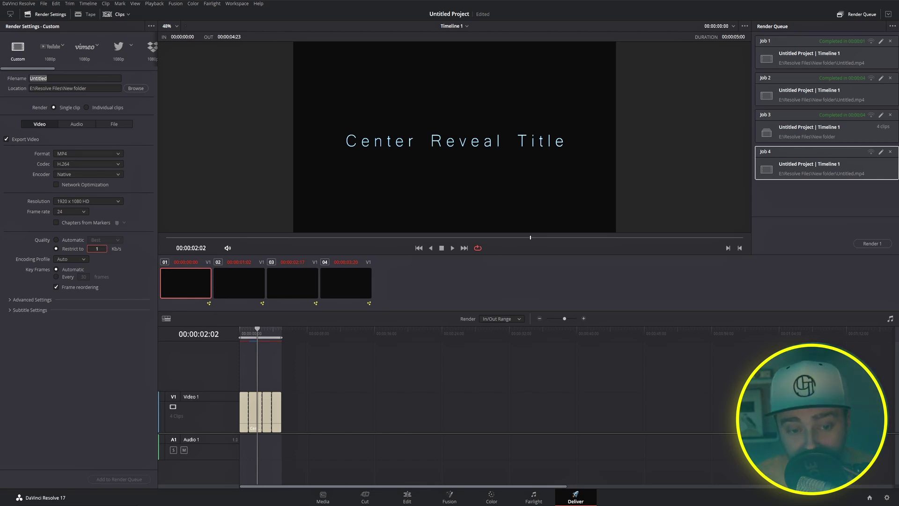
{"action": "key", "text": "Return"}
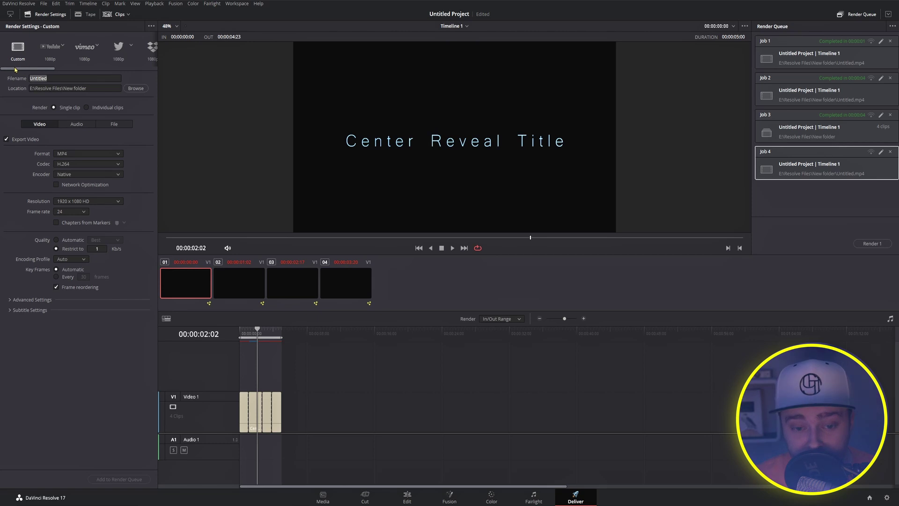
- Choose the Audio Only render preset with Wave as the audio format
{"action": "left_click_drag", "start_coordinate": [45, 68], "coordinate": [136, 67]}
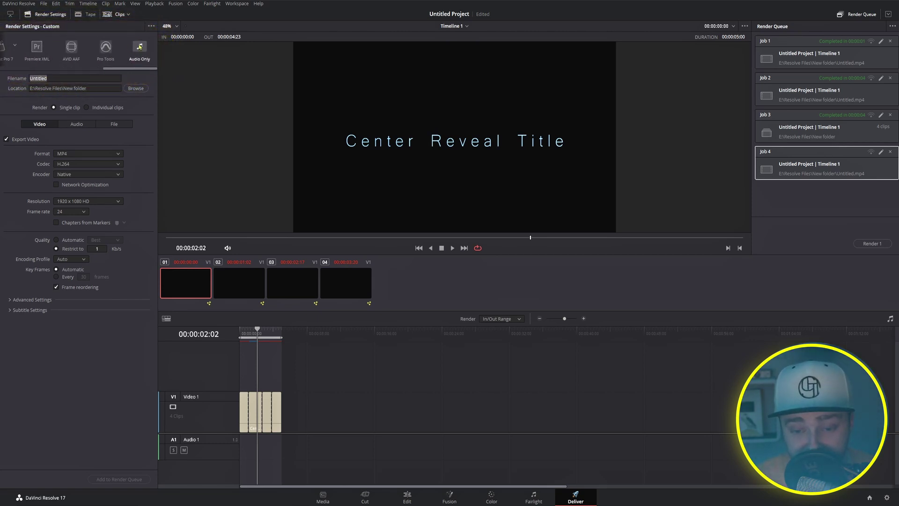
{"action": "left_click", "coordinate": [139, 47]}
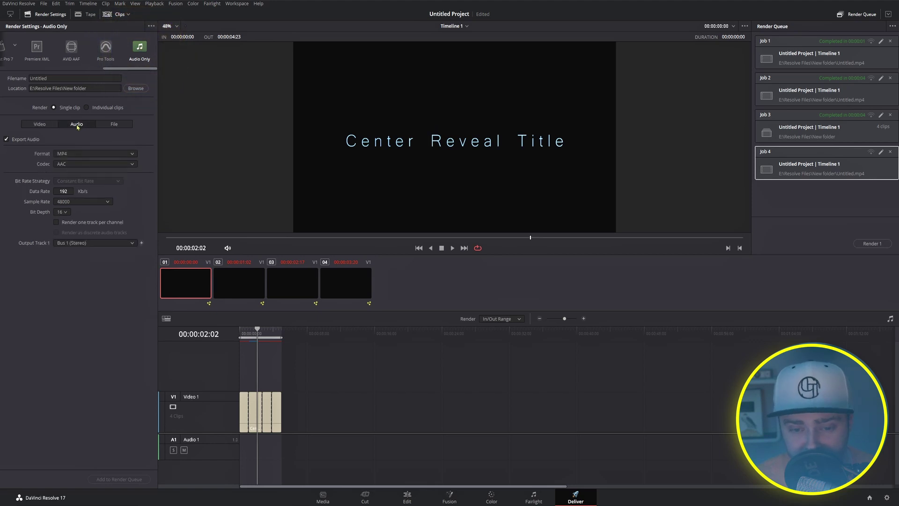
{"action": "left_click", "coordinate": [84, 154]}
{"action": "left_click", "coordinate": [66, 196]}
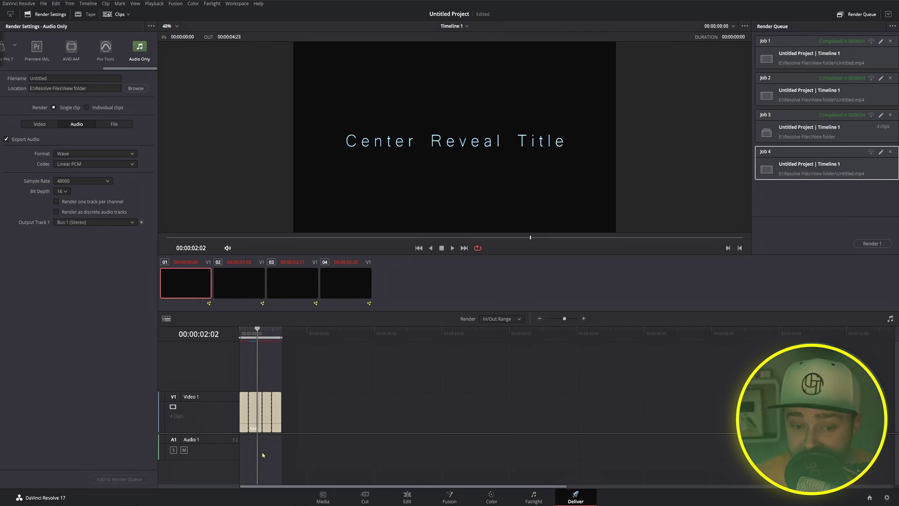
- On the Edit page, drag a Fusion Composition from the Effects library onto Video 1
{"action": "left_click", "coordinate": [407, 497]}
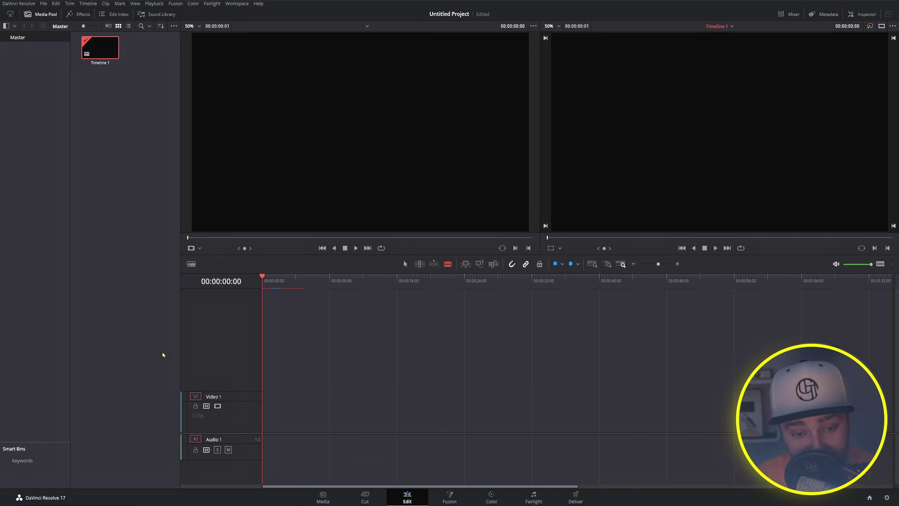
{"action": "left_click", "coordinate": [165, 355]}
{"action": "left_click", "coordinate": [86, 15]}
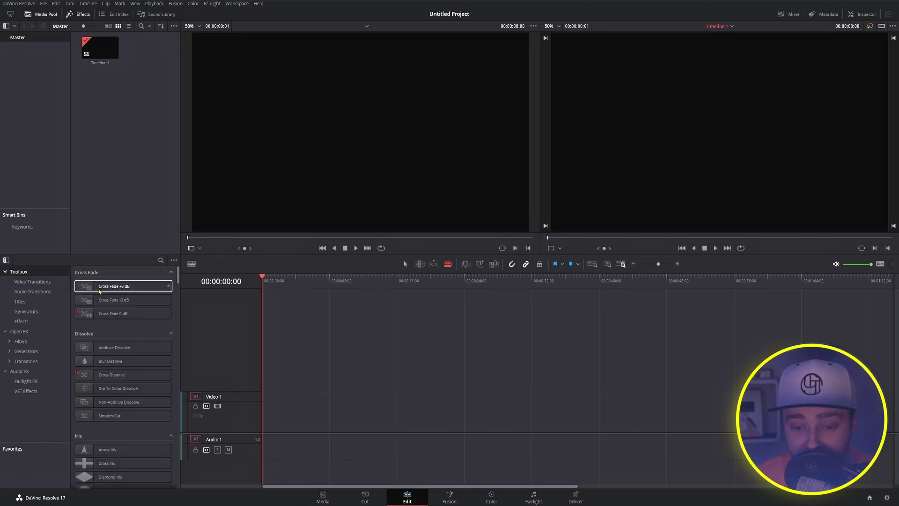
{"action": "left_click", "coordinate": [29, 312]}
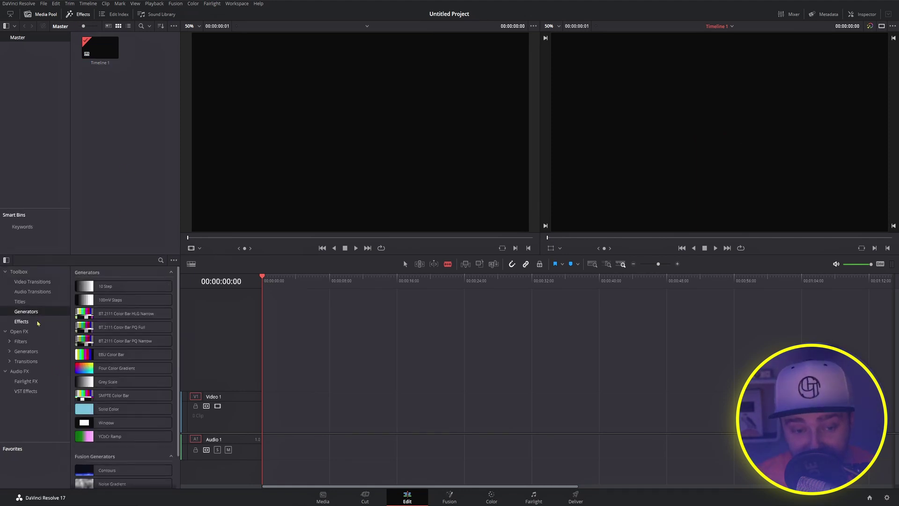
{"action": "left_click", "coordinate": [22, 321]}
{"action": "left_click_drag", "start_coordinate": [117, 300], "coordinate": [298, 420]}
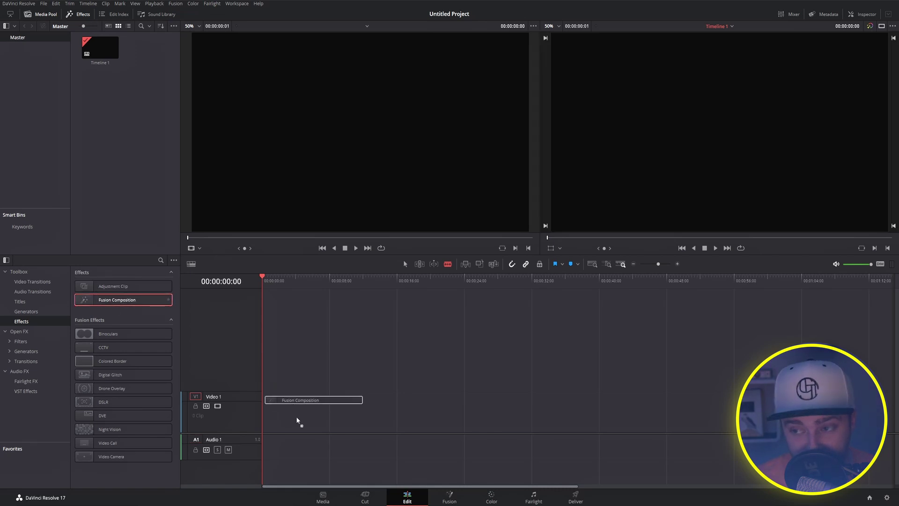